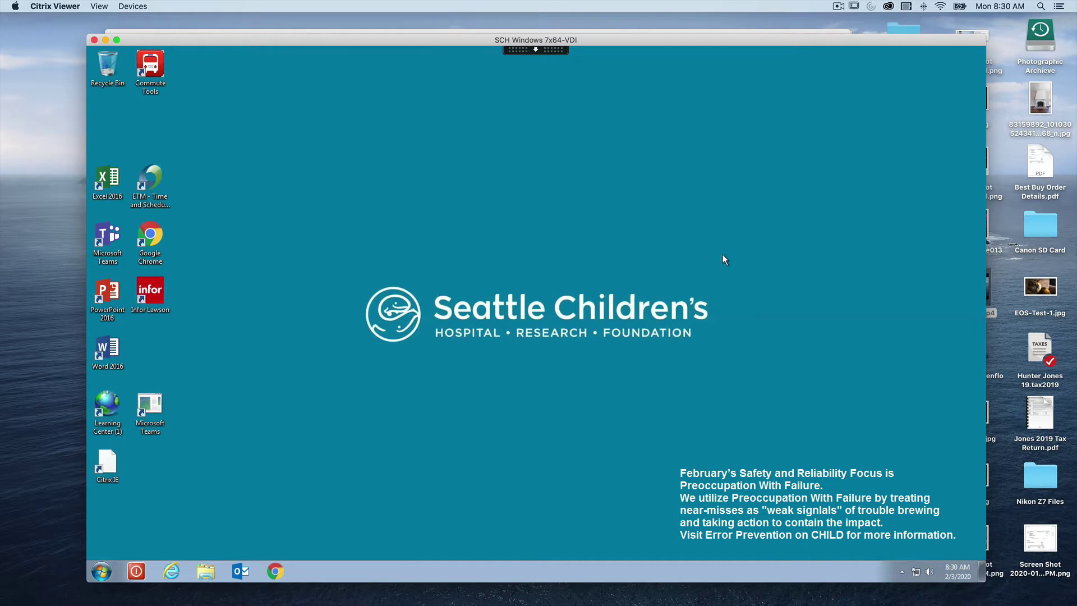
# Step: Launch Remote Desktop from the Citrix Receiver favorites, connect to rpwapo02, accept the consent message, and sign in with the account user name and password
pyautogui.click(902, 571)
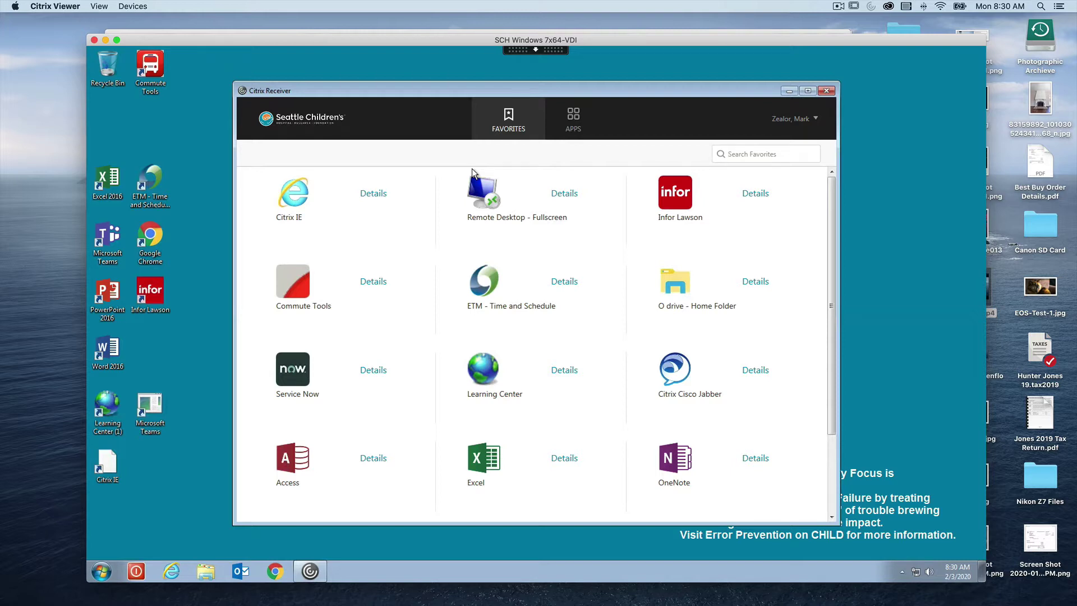
pyautogui.click(488, 192)
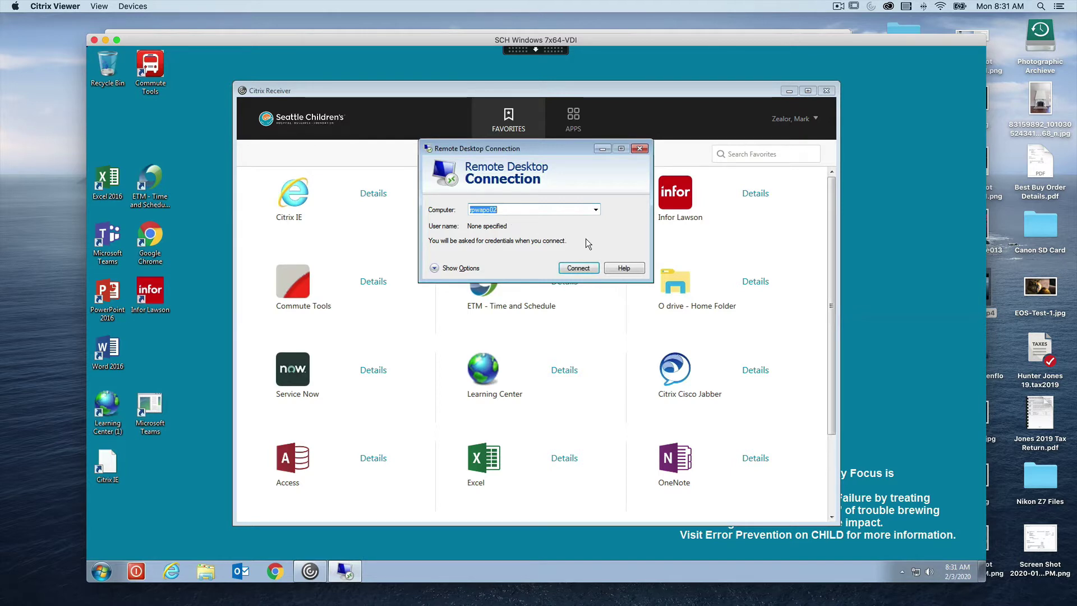
pyautogui.click(580, 267)
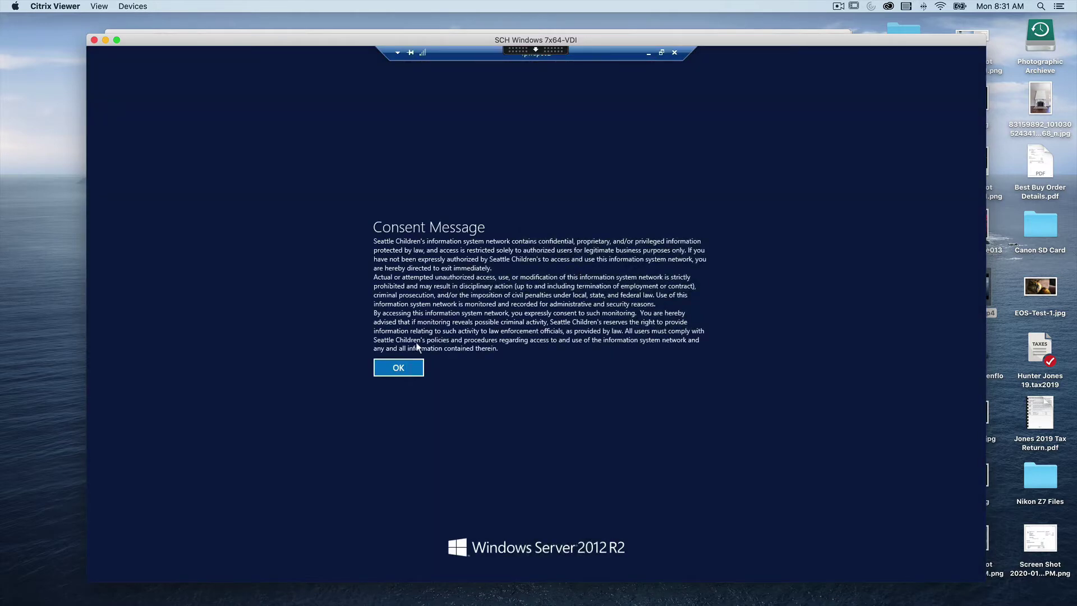
pyautogui.click(404, 367)
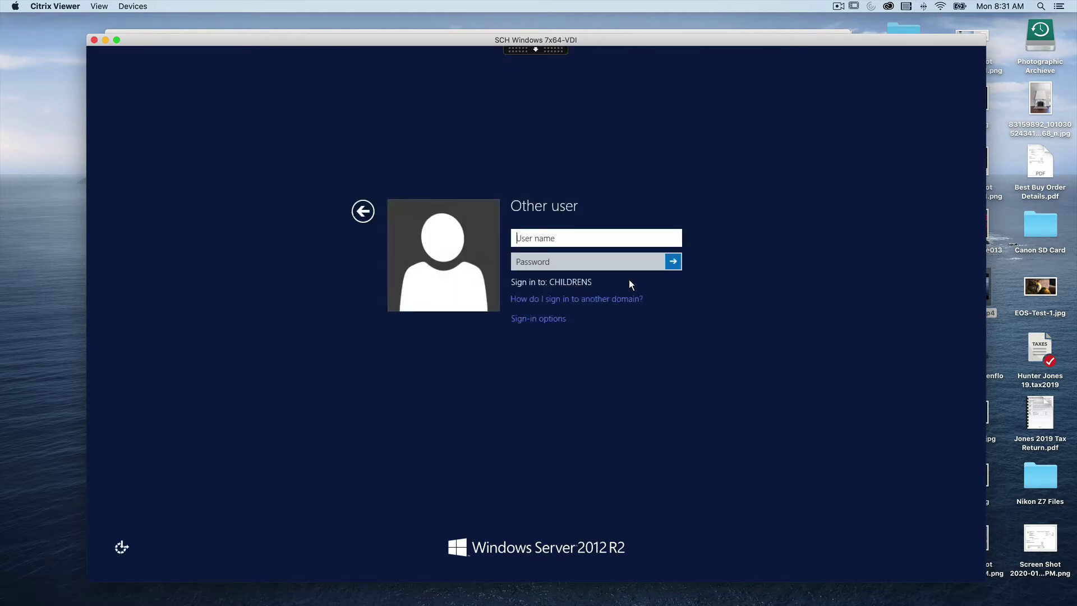
pyautogui.write('mj')
pyautogui.press('BackSpace')
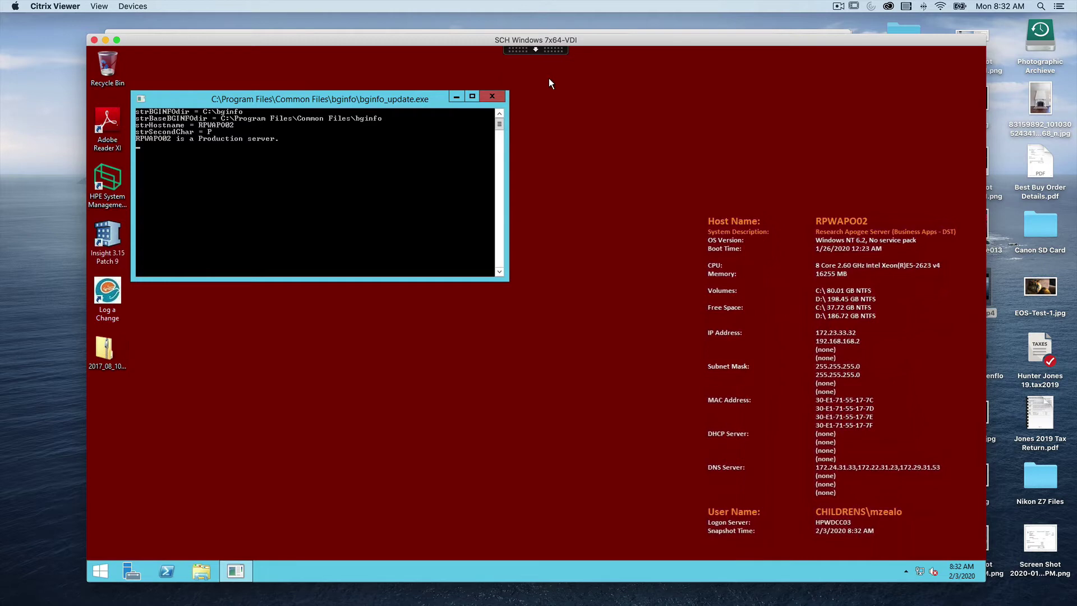
# Step: Close the bginfo update window, then launch Insight 3.15 and dismiss the Zone 1 alarm message
pyautogui.click(492, 96)
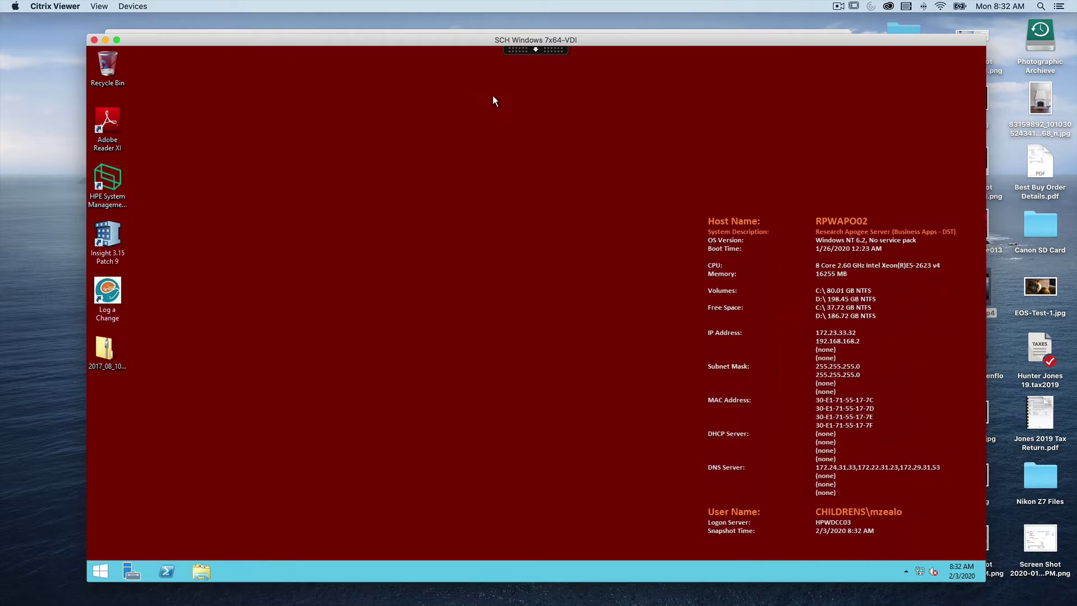
pyautogui.doubleClick(110, 234)
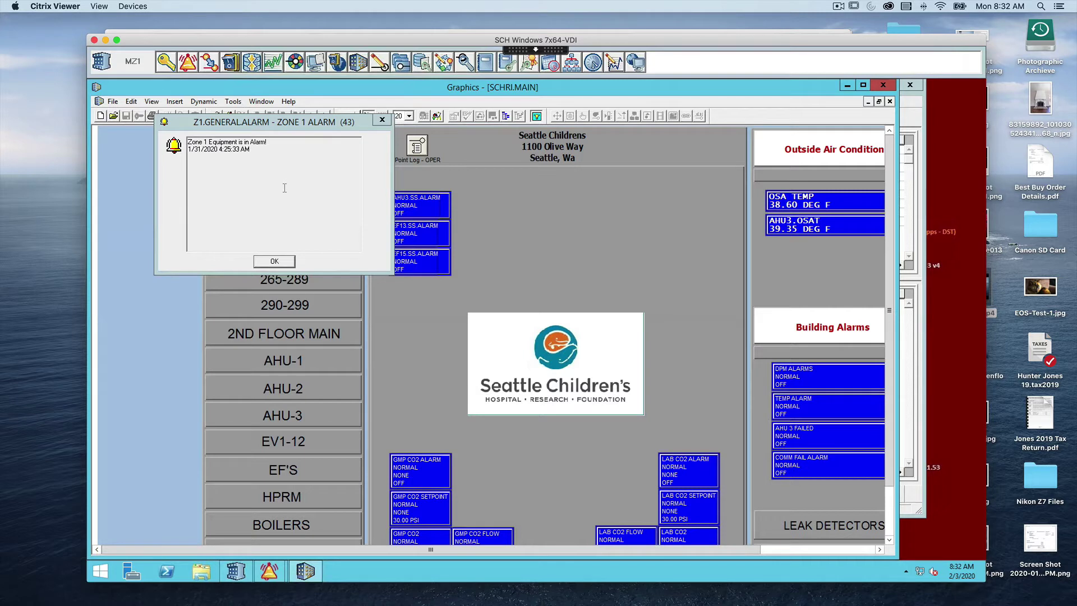
pyautogui.click(275, 262)
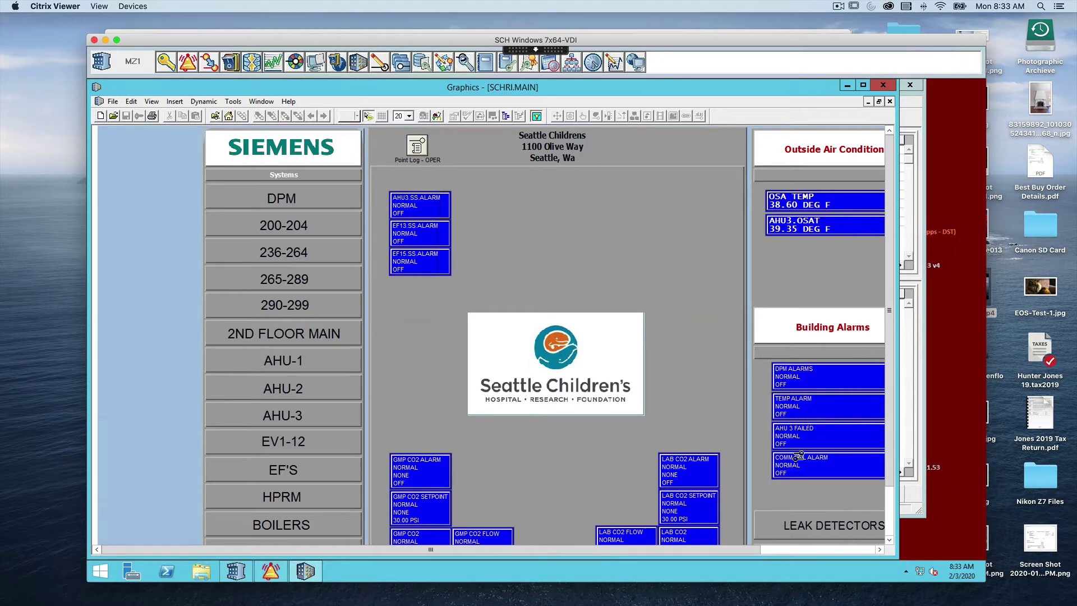
# Step: Open the 2nd Floor Main graphic from the systems list and go to the Quad 4 floor plan
pyautogui.scroll(-1, 799, 494)
pyautogui.scroll(-4, 813, 443)
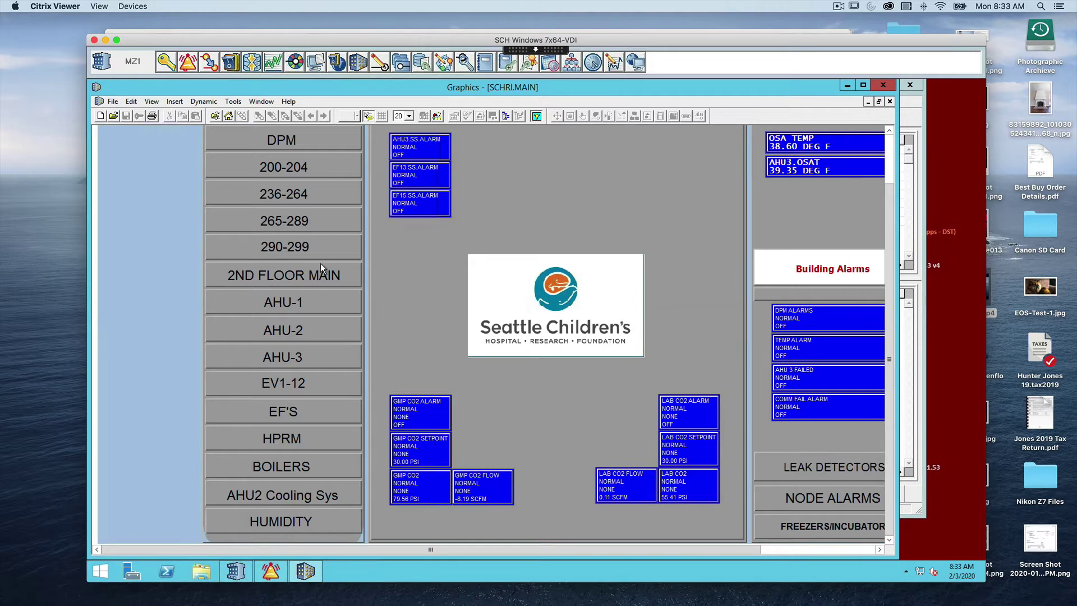
pyautogui.click(278, 275)
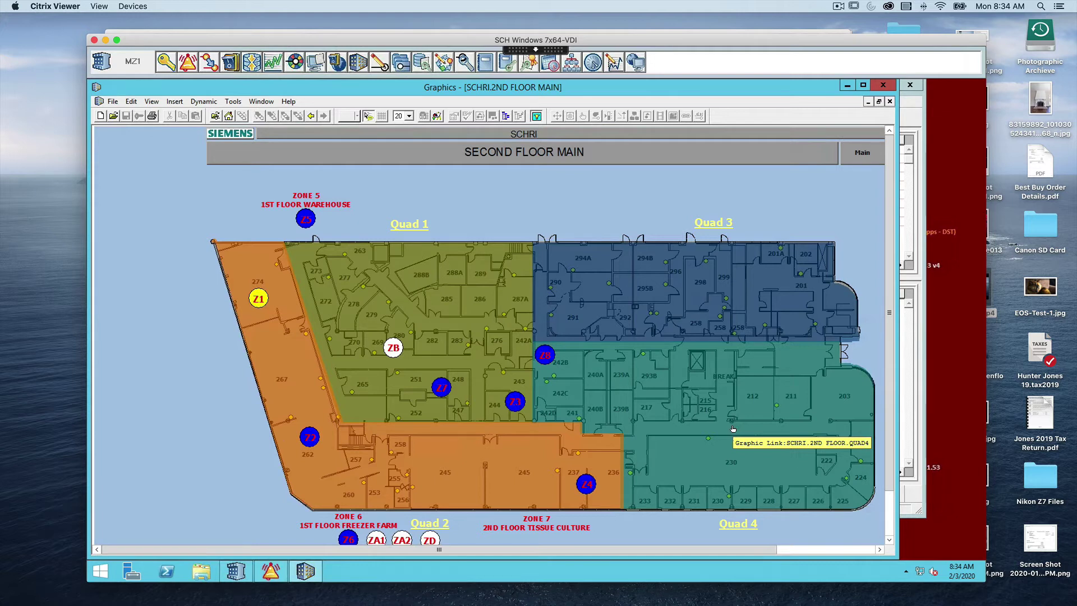
pyautogui.click(700, 414)
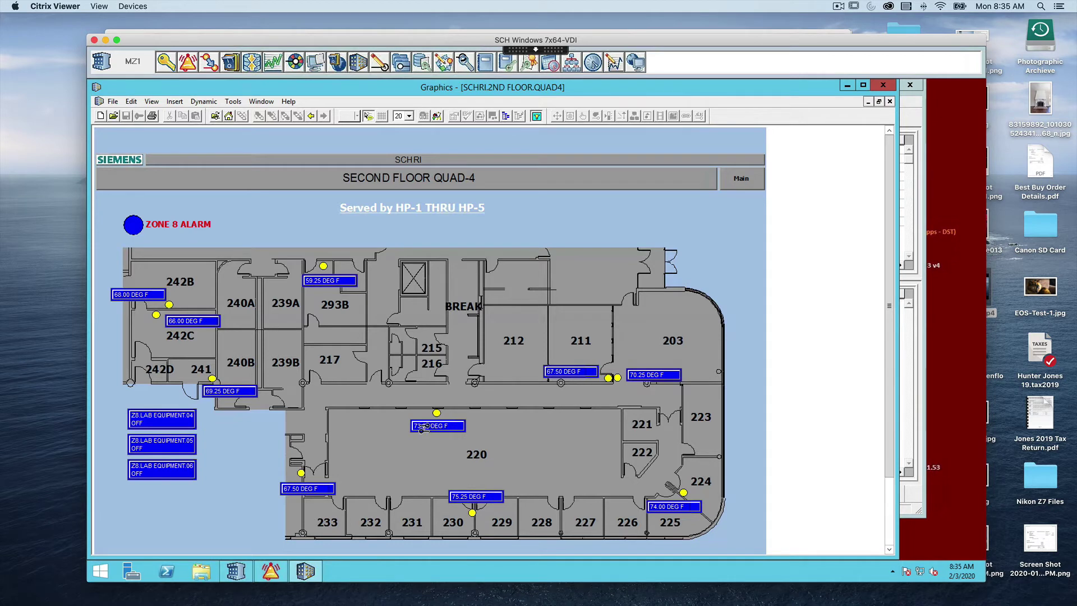
# Step: Inspect the room 220 temperature point in Commander, then close Commander
pyautogui.moveTo(429, 431)
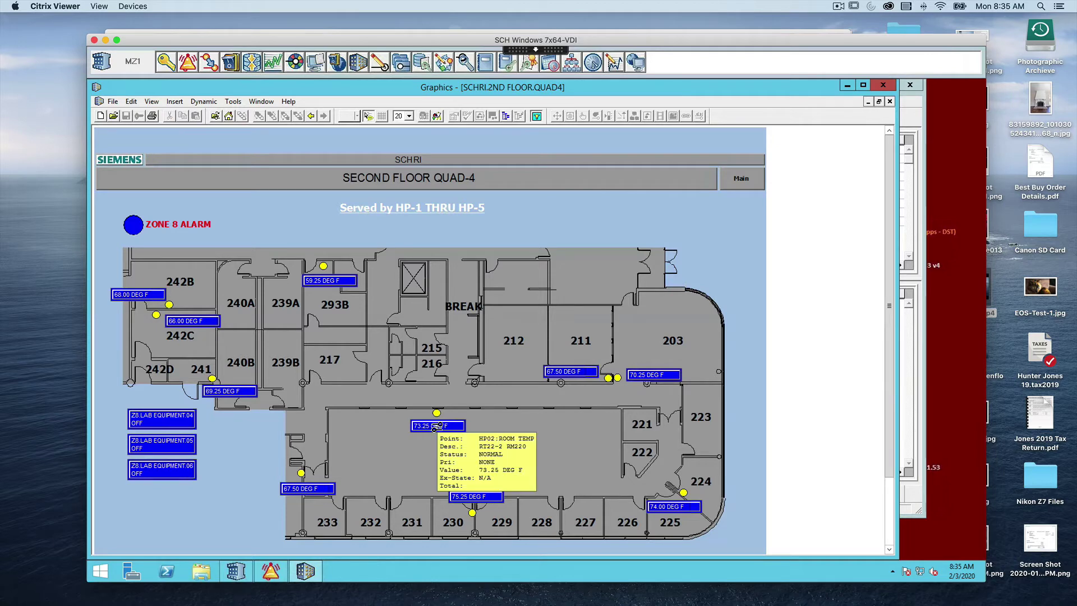
pyautogui.doubleClick(436, 427)
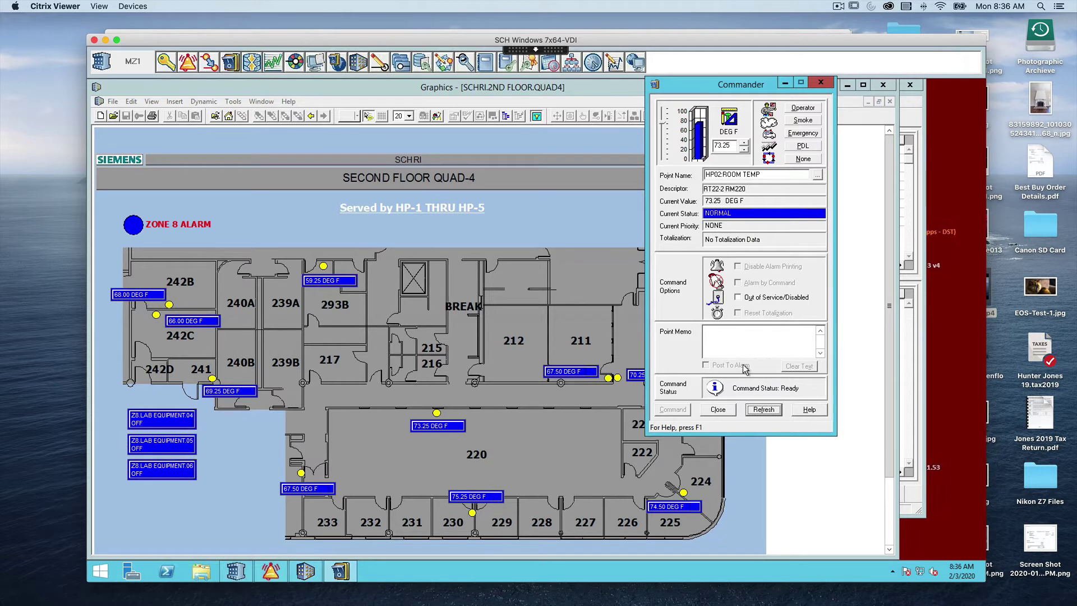
pyautogui.click(718, 409)
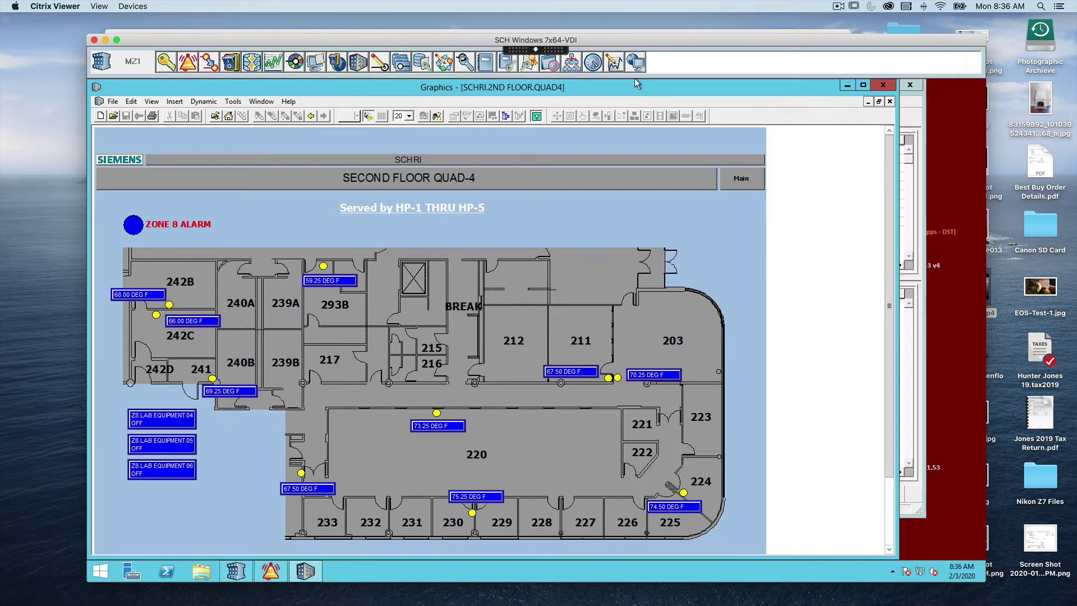
# Step: Move the Graphics window down to uncover the Alarm Status window, then reposition and minimize Alarm Status
pyautogui.moveTo(633, 89); pyautogui.dragTo(641, 136)
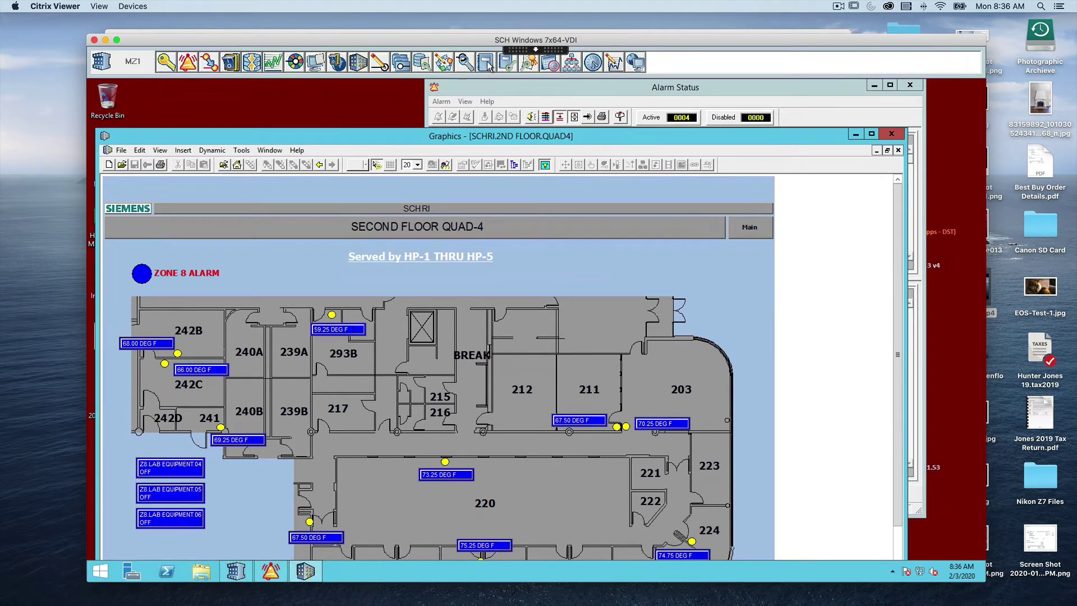
pyautogui.moveTo(533, 88); pyautogui.dragTo(540, 115)
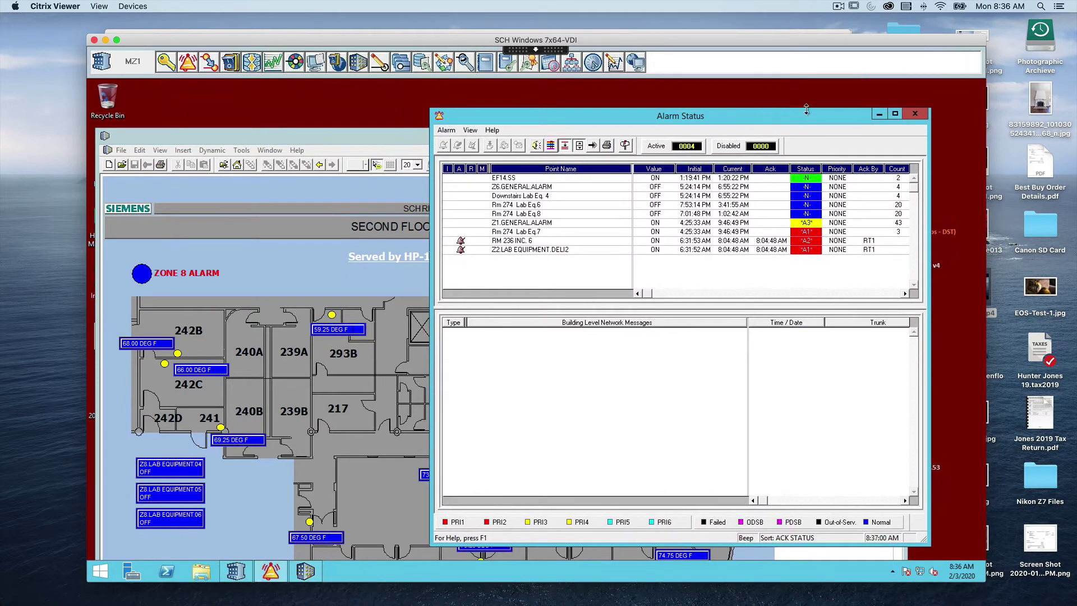
pyautogui.click(878, 115)
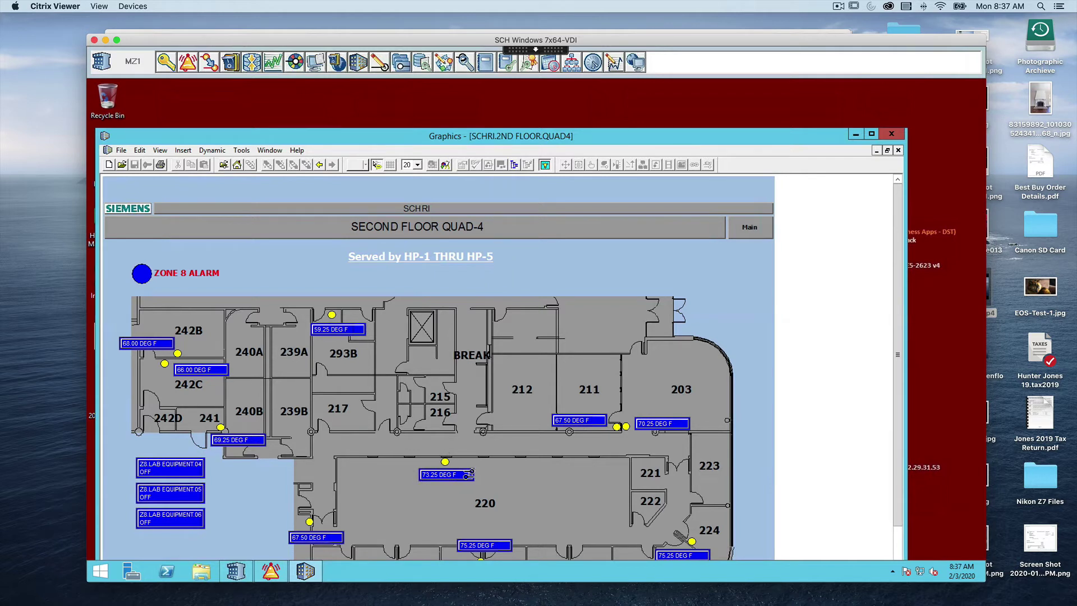
# Step: Open the HP-02 heat pump graphic linked to room 220 and check its heating and cooling compressor points
pyautogui.click(441, 474)
pyautogui.click(510, 464)
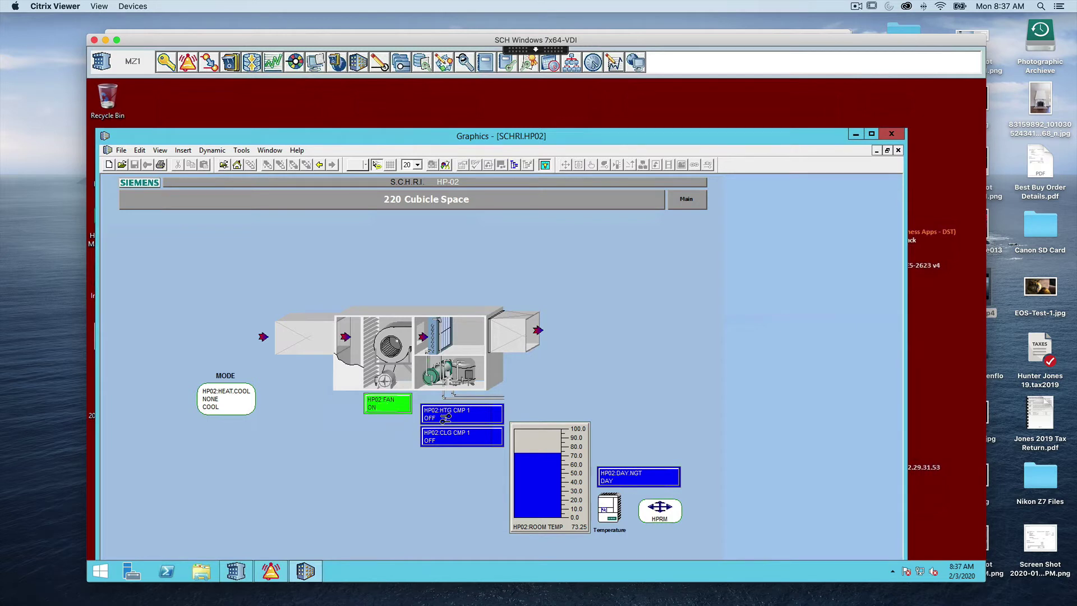
pyautogui.moveTo(469, 415)
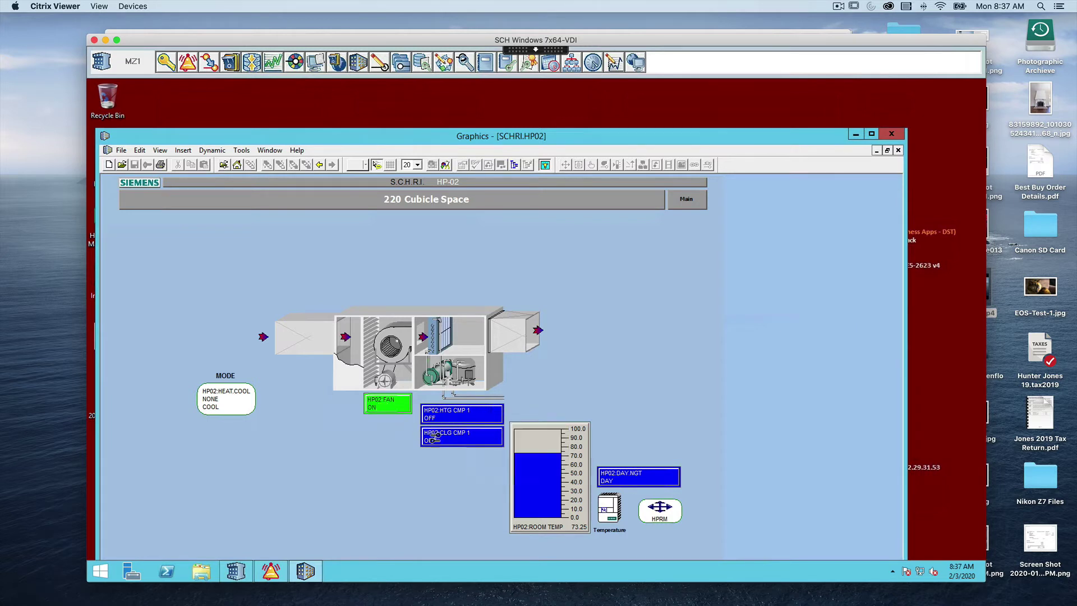
pyautogui.moveTo(465, 449)
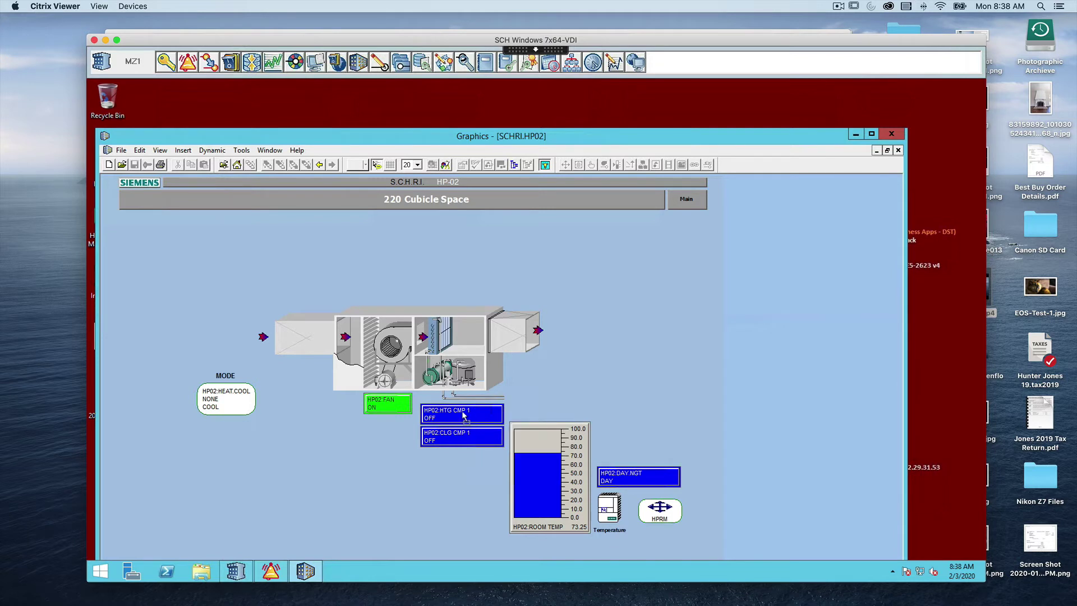
# Step: Run an Application Sub-point Display Report for HP02 and review its subpoints from the first to the last
pyautogui.click(508, 67)
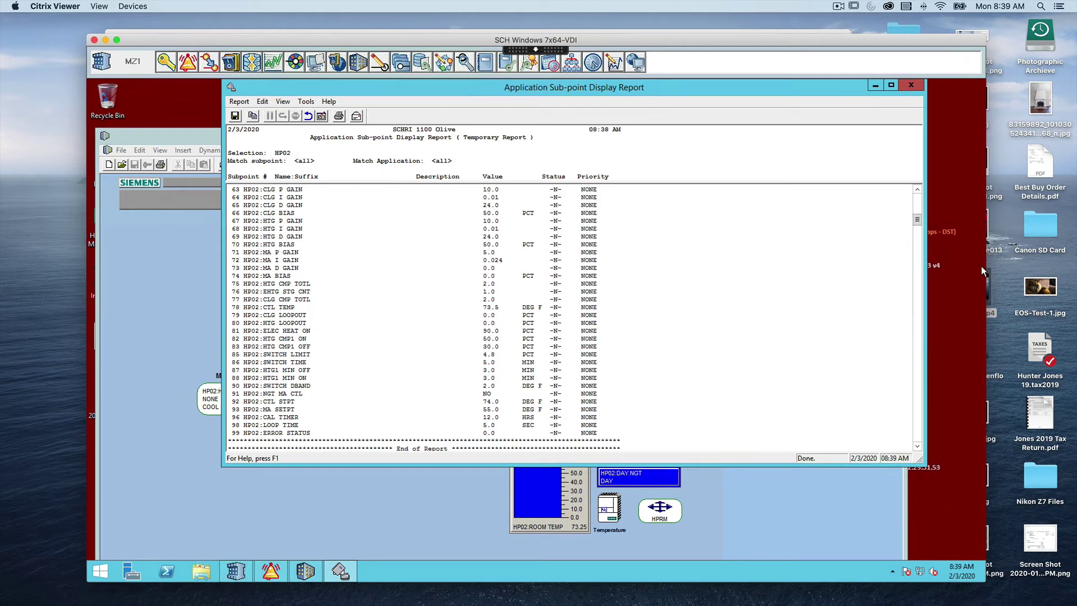
pyautogui.moveTo(917, 225); pyautogui.dragTo(916, 202)
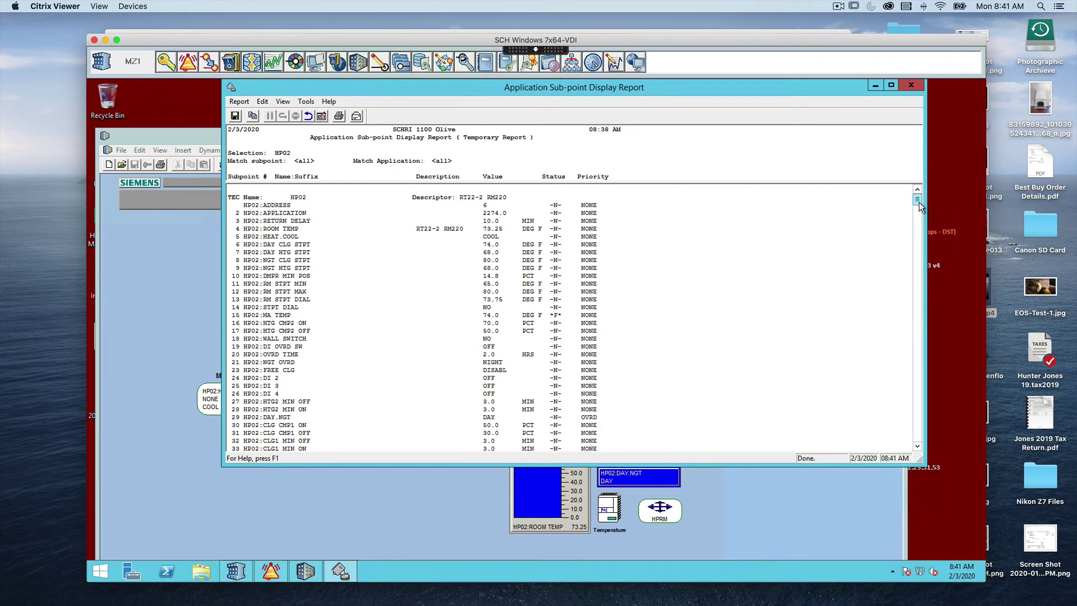
pyautogui.moveTo(917, 203); pyautogui.dragTo(918, 384)
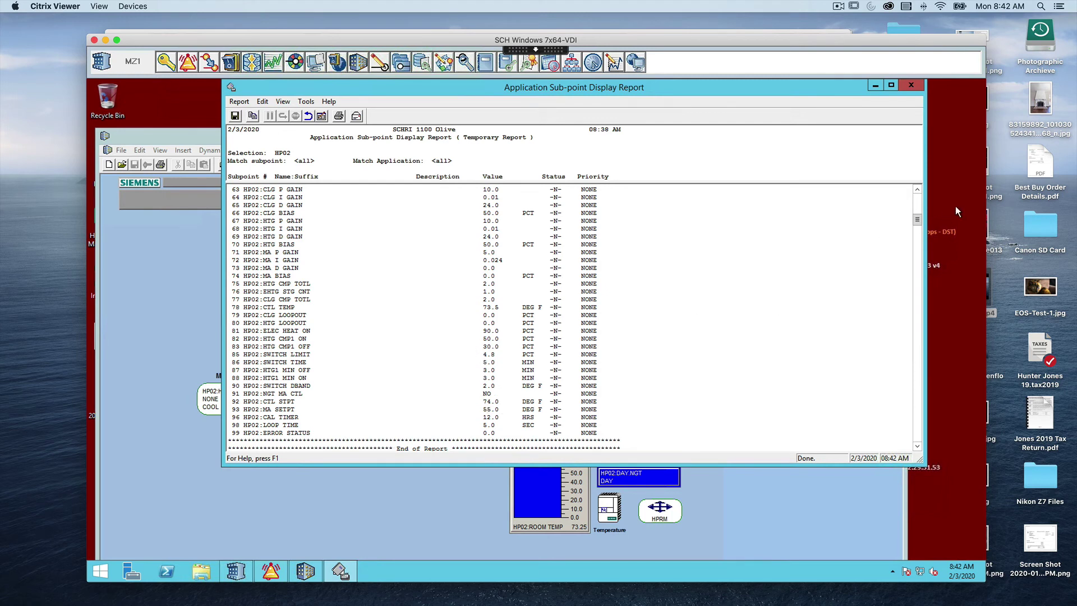
pyautogui.moveTo(916, 218); pyautogui.dragTo(916, 199)
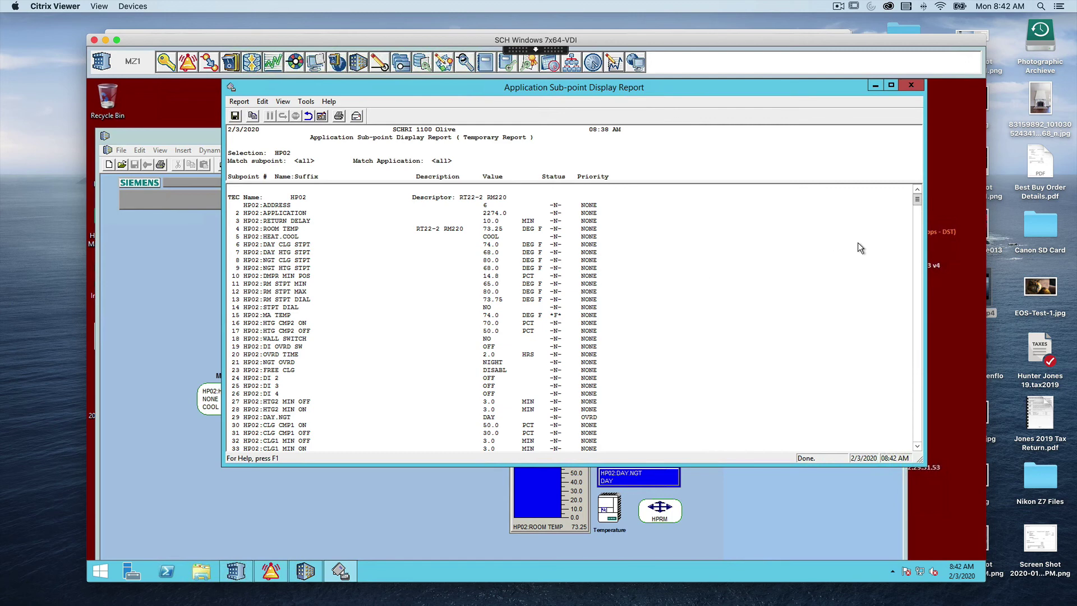
pyautogui.moveTo(916, 199); pyautogui.dragTo(917, 431)
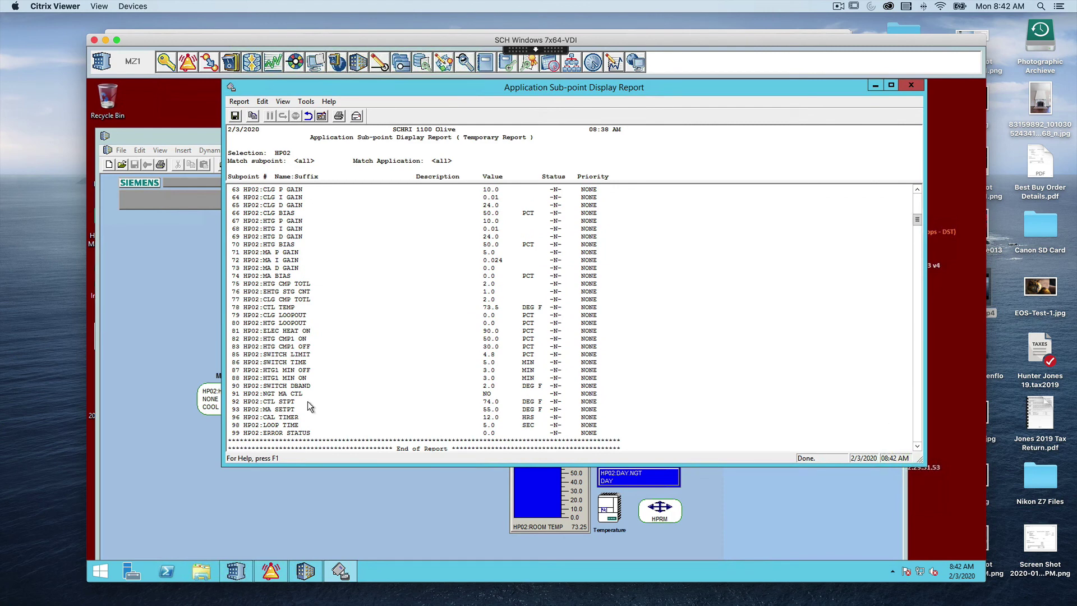
# Step: Command the HP02 CTL STPT subpoint to 73 DEG F in Global Commander, then close it
pyautogui.doubleClick(250, 404)
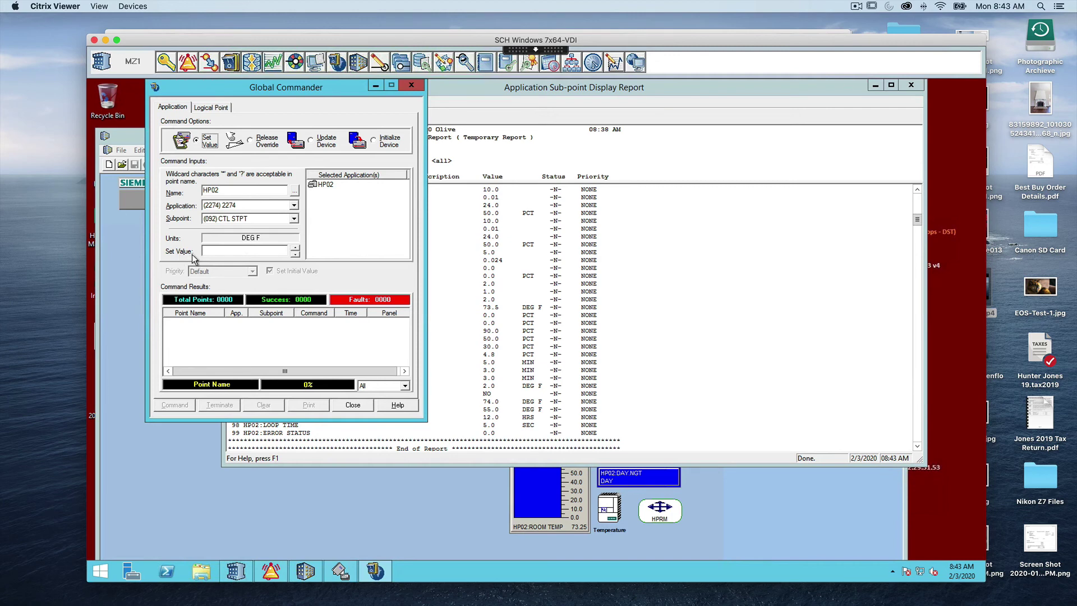
pyautogui.click(227, 251)
pyautogui.write('73')
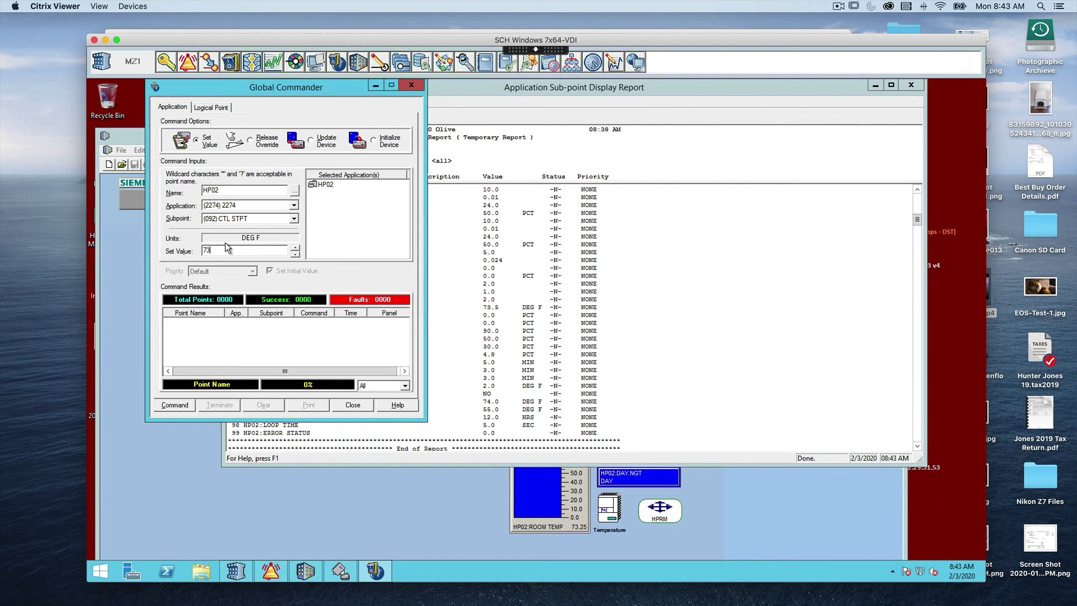
pyautogui.click(175, 406)
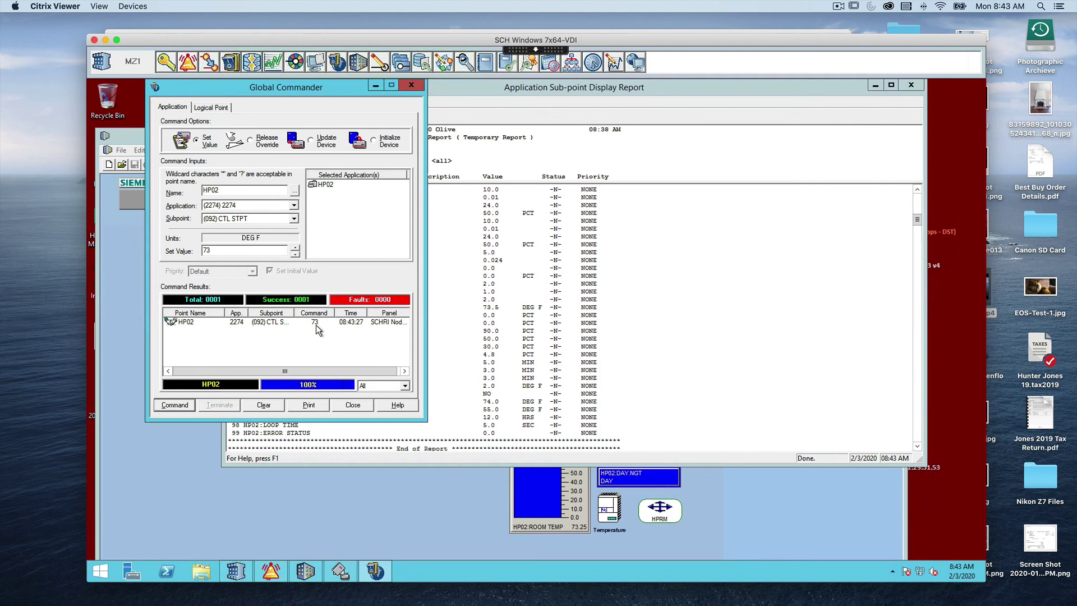
pyautogui.click(351, 405)
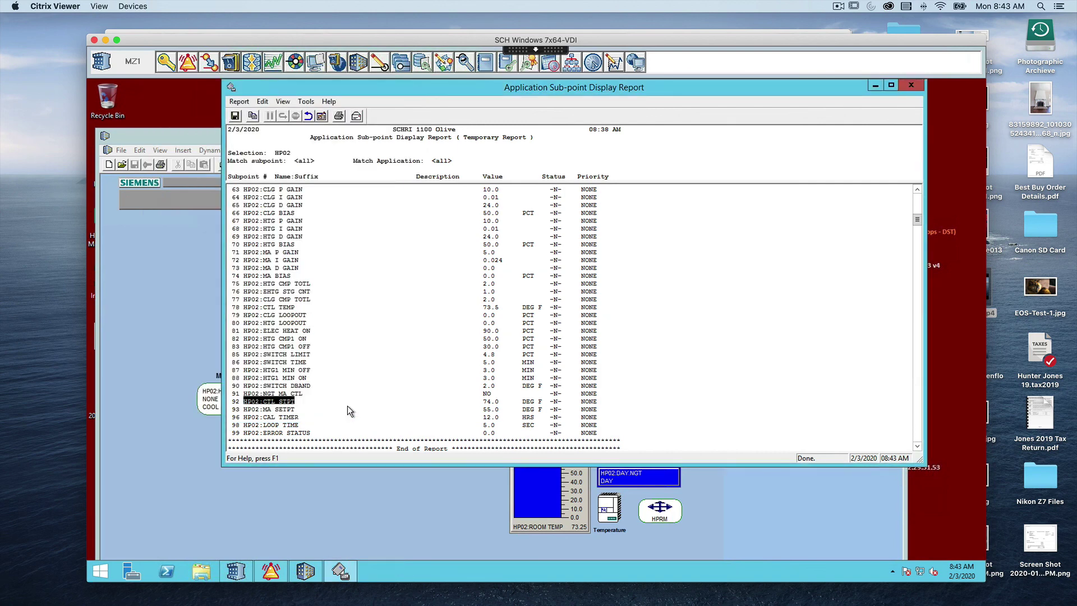
# Step: Rerun the HP02 sub-point report and review the updated values back to the start of the list
pyautogui.click(309, 116)
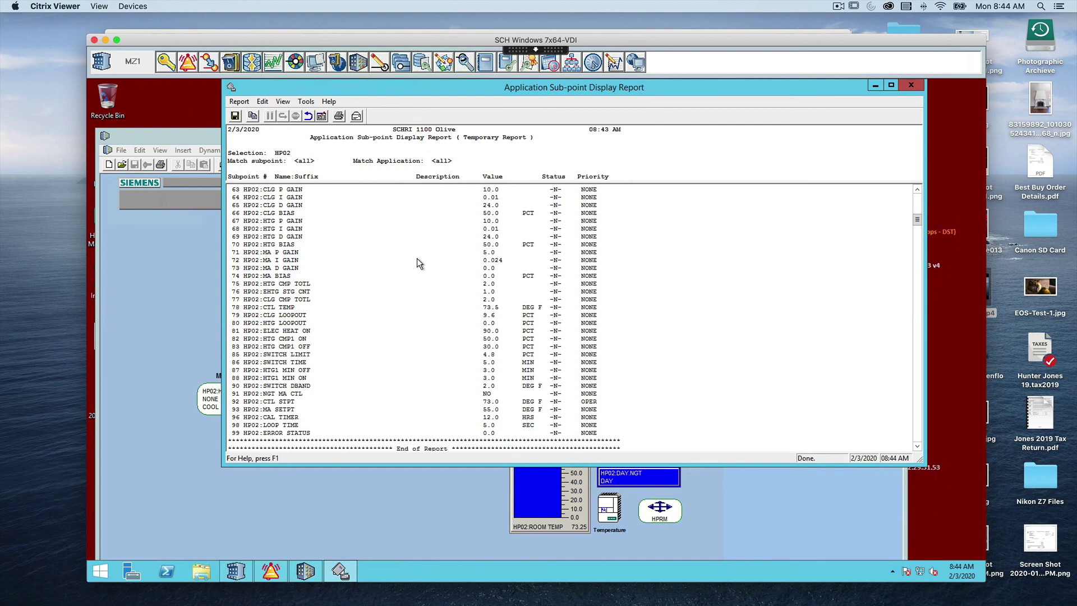
pyautogui.scroll(20, 415, 270)
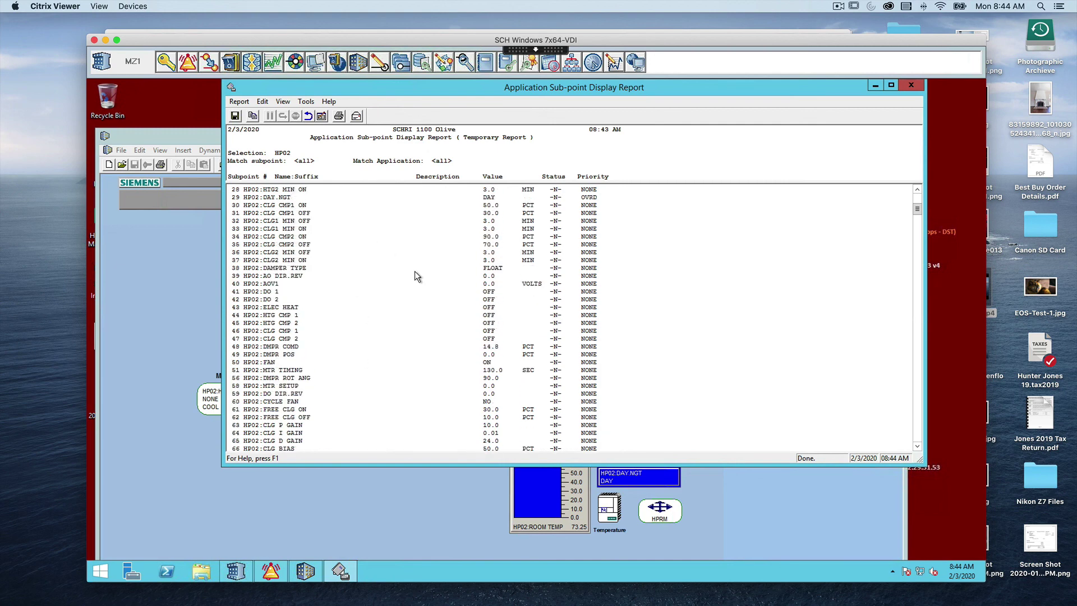
pyautogui.scroll(1, 415, 271)
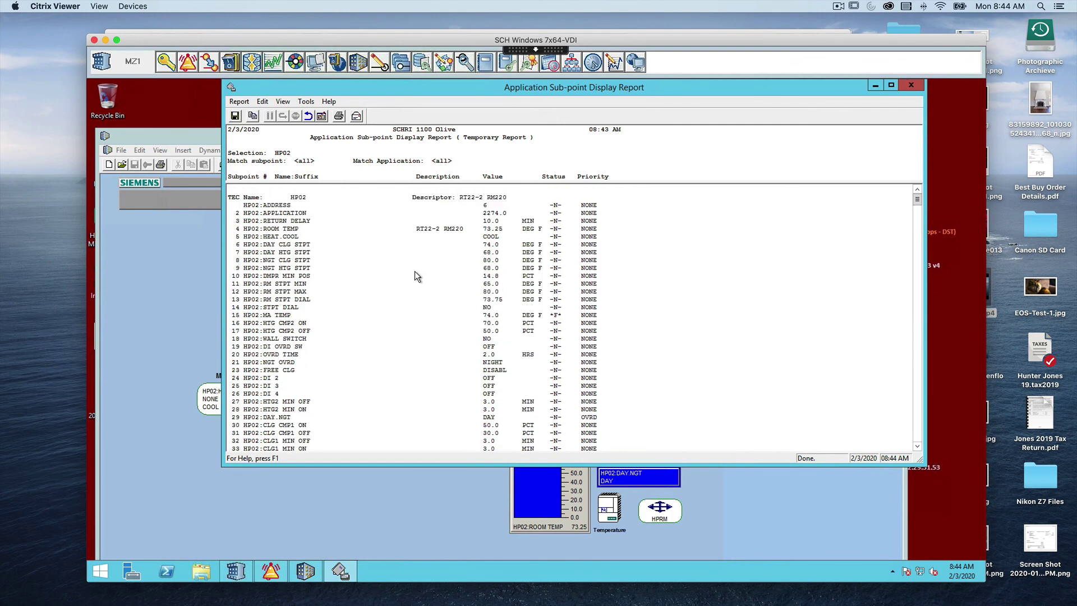